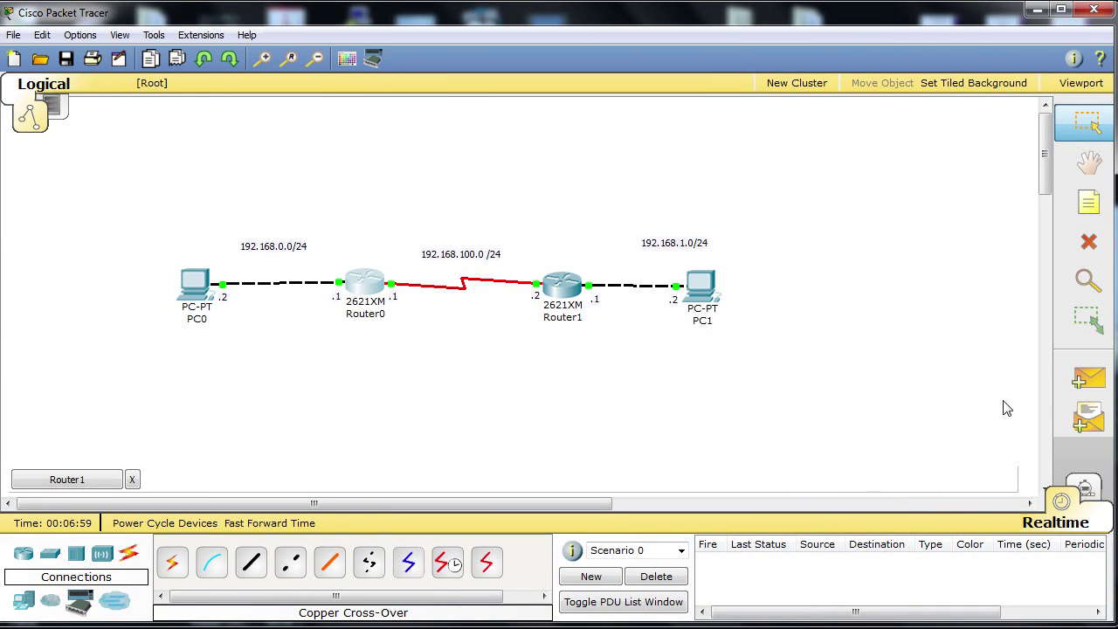
# - Send simple test packets from PC1 to Router1 and from Router1 to Router0
pyautogui.click(1086, 390)
pyautogui.click(699, 290)
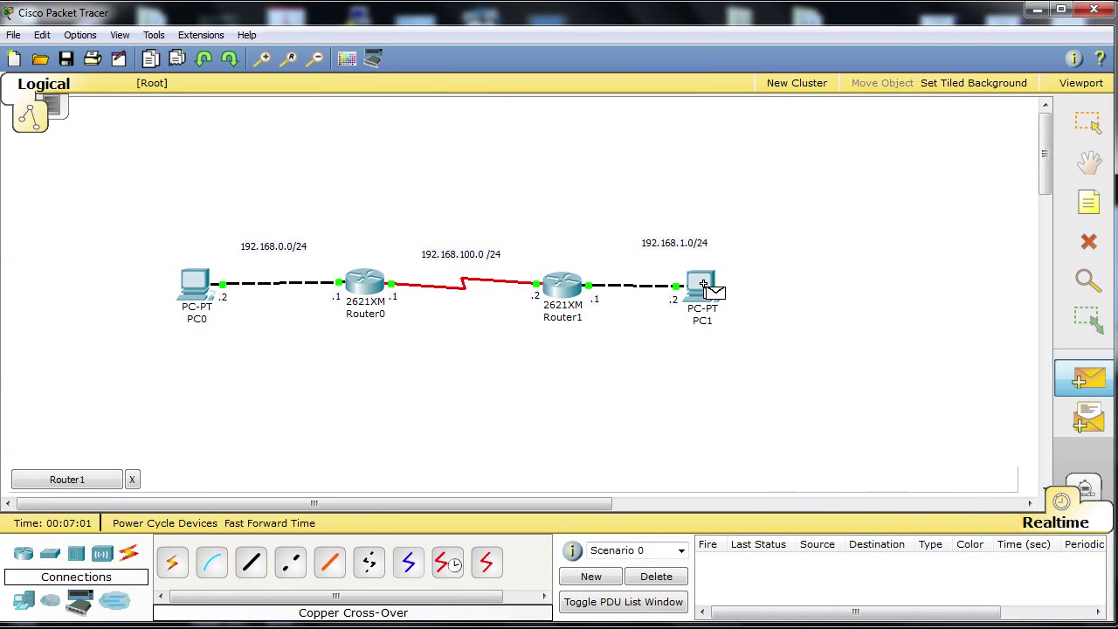
pyautogui.click(561, 287)
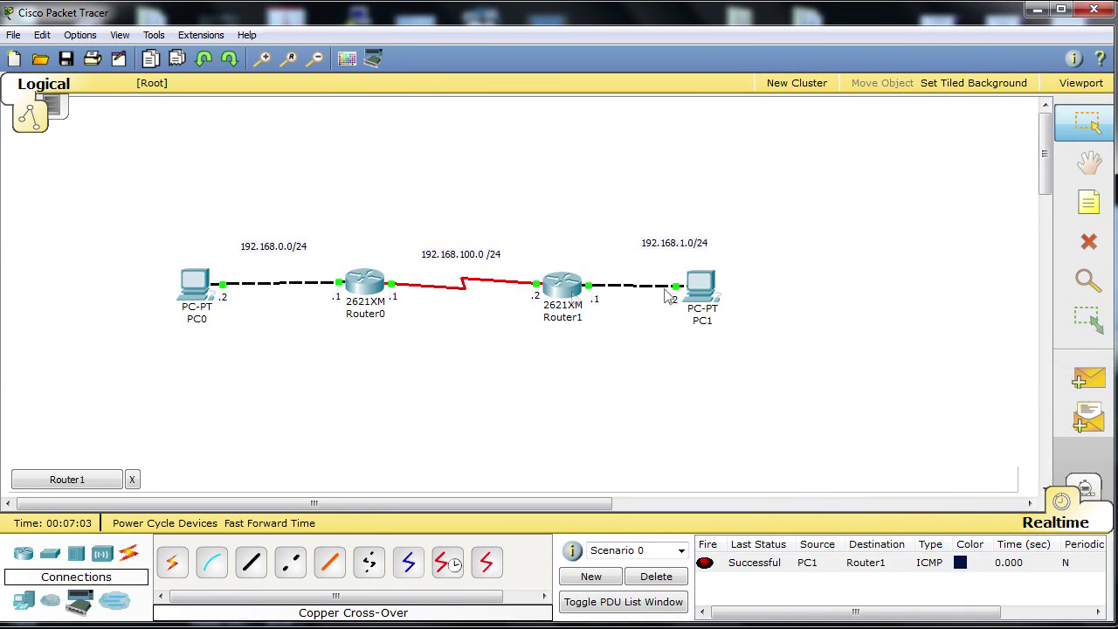
pyautogui.click(1088, 377)
pyautogui.click(563, 286)
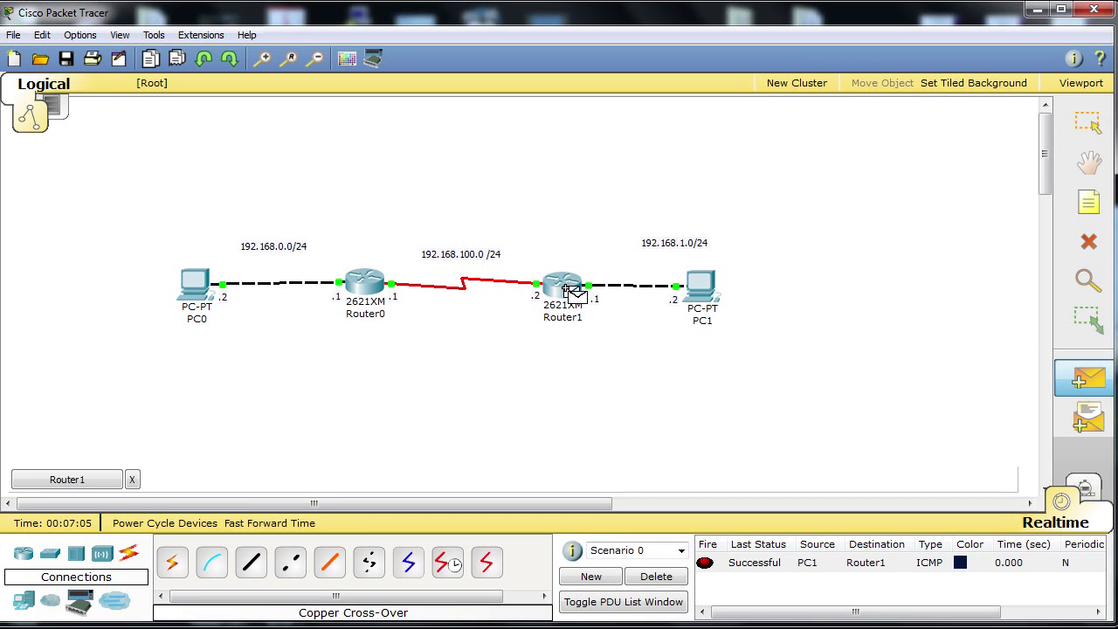
pyautogui.click(377, 286)
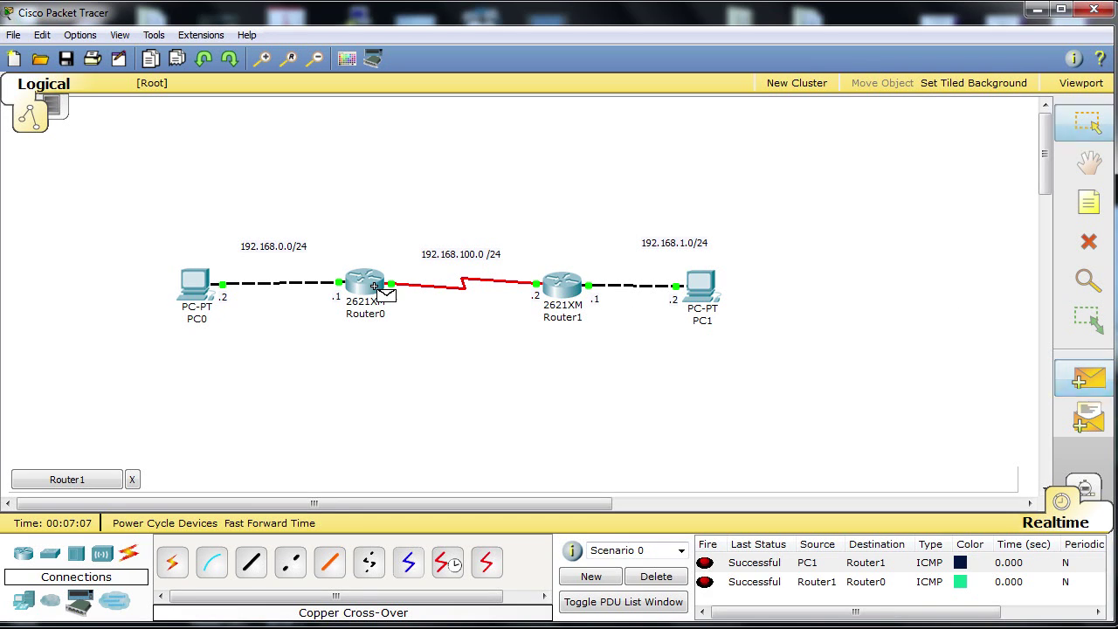
# - Send test packets Router0→PC0 and PC0→Router0, then clear the scenario's PDU list
pyautogui.click(1087, 378)
pyautogui.click(365, 283)
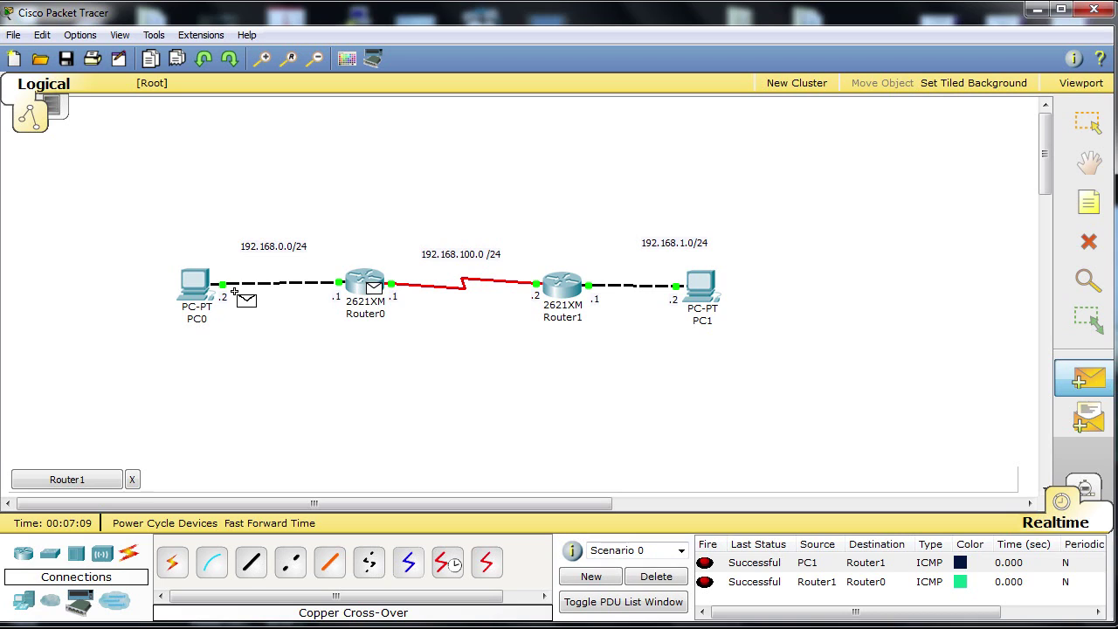
pyautogui.click(198, 288)
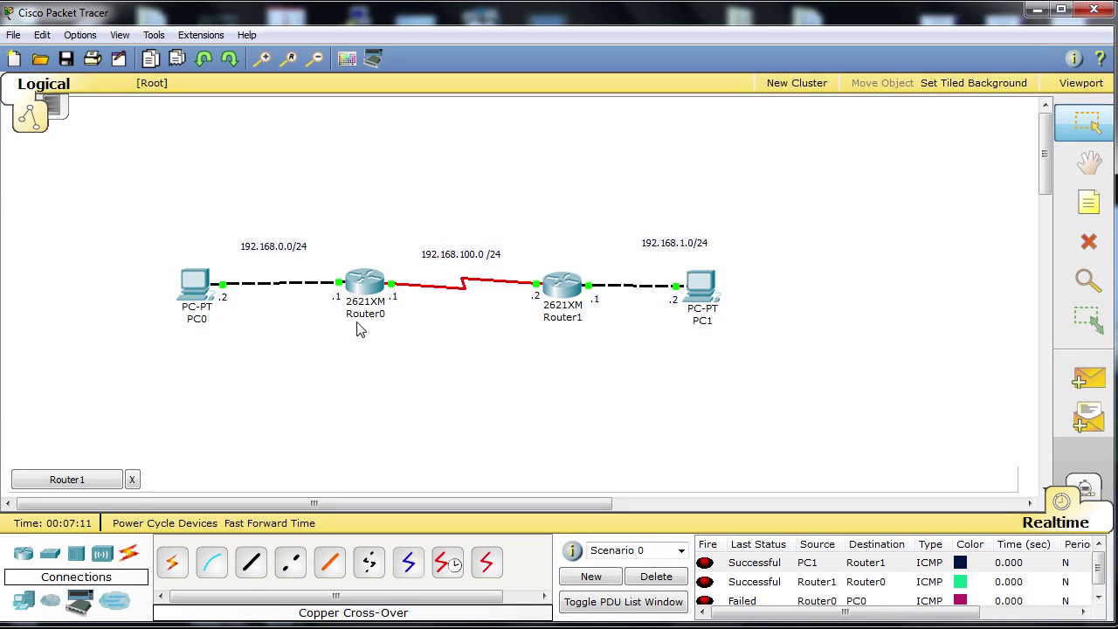
pyautogui.click(1086, 379)
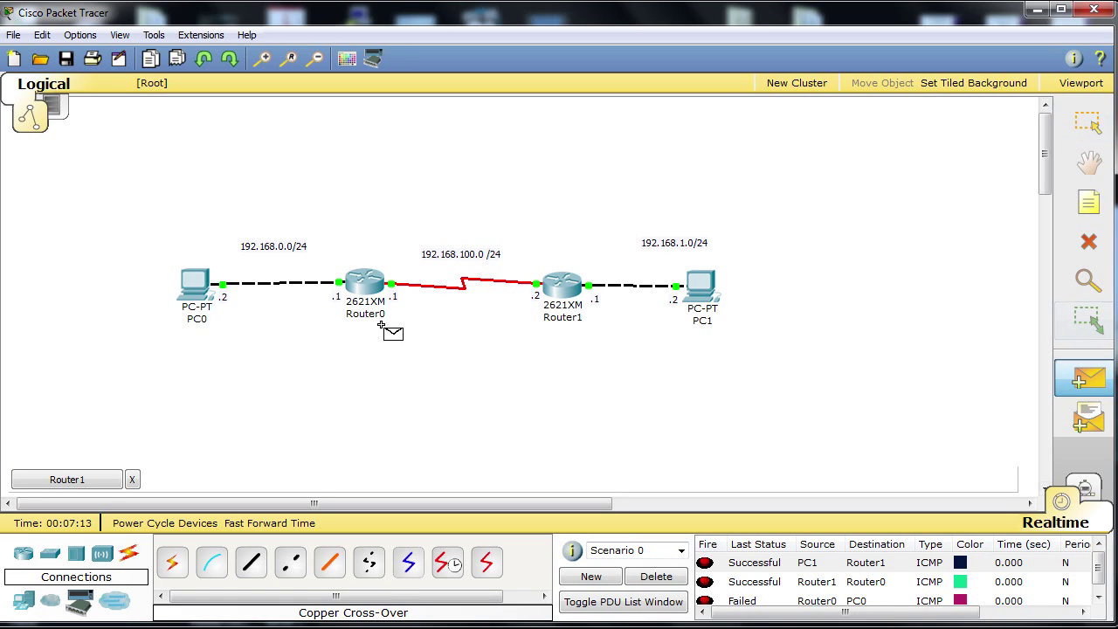
pyautogui.click(203, 292)
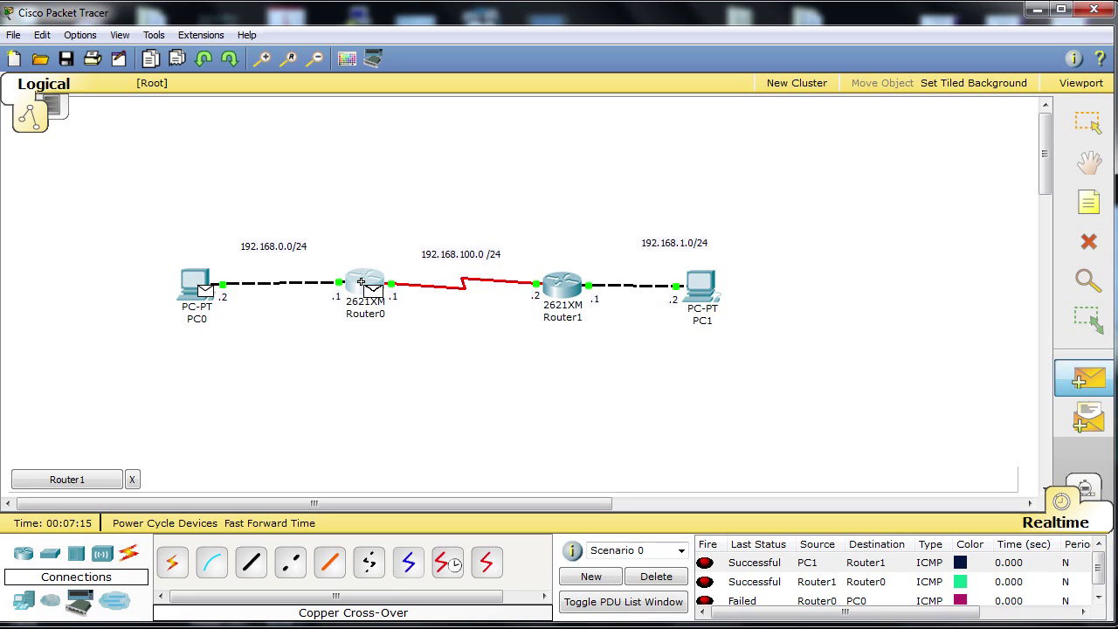
pyautogui.click(361, 282)
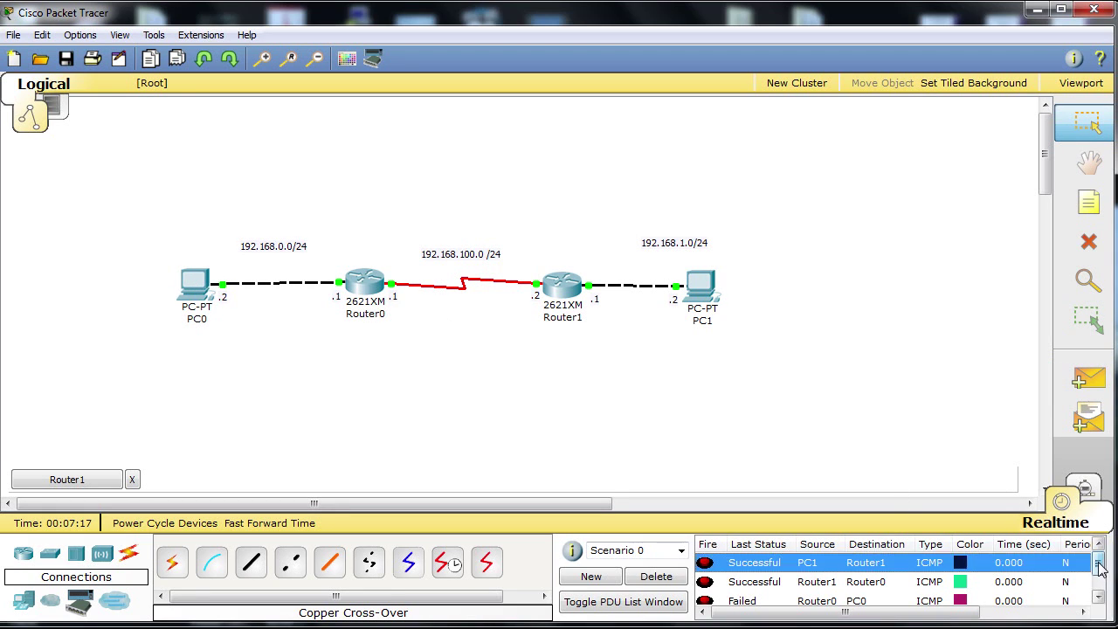
pyautogui.scroll(-1, 1100, 583)
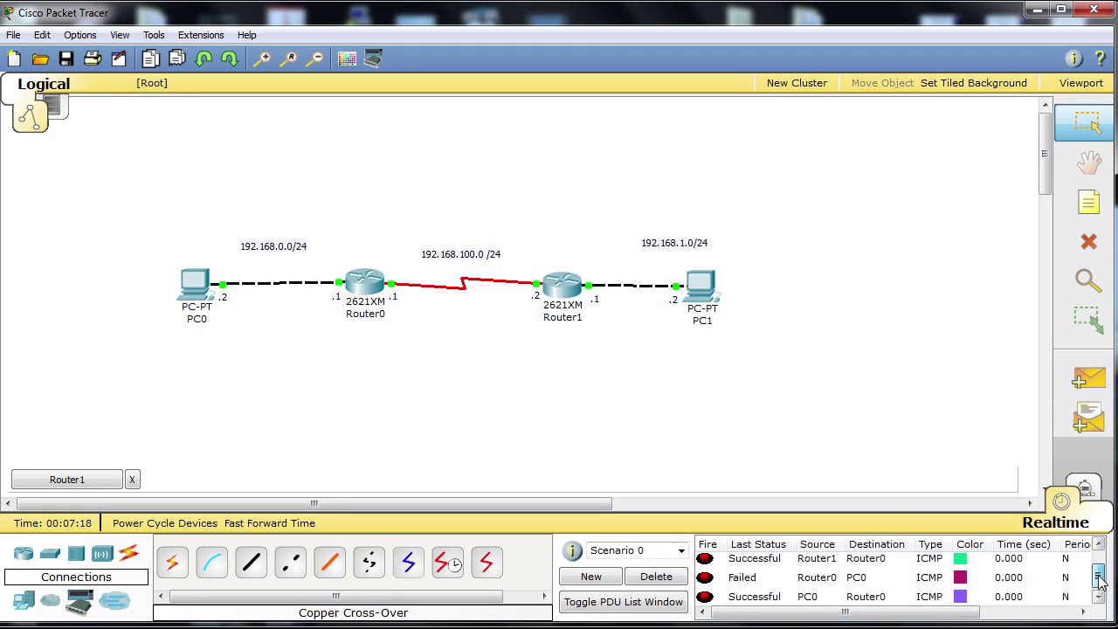
pyautogui.click(649, 574)
# - From Router0's console, ping 192.168.100.2 and 192.168.0.2 and confirm both succeed
pyautogui.click(369, 286)
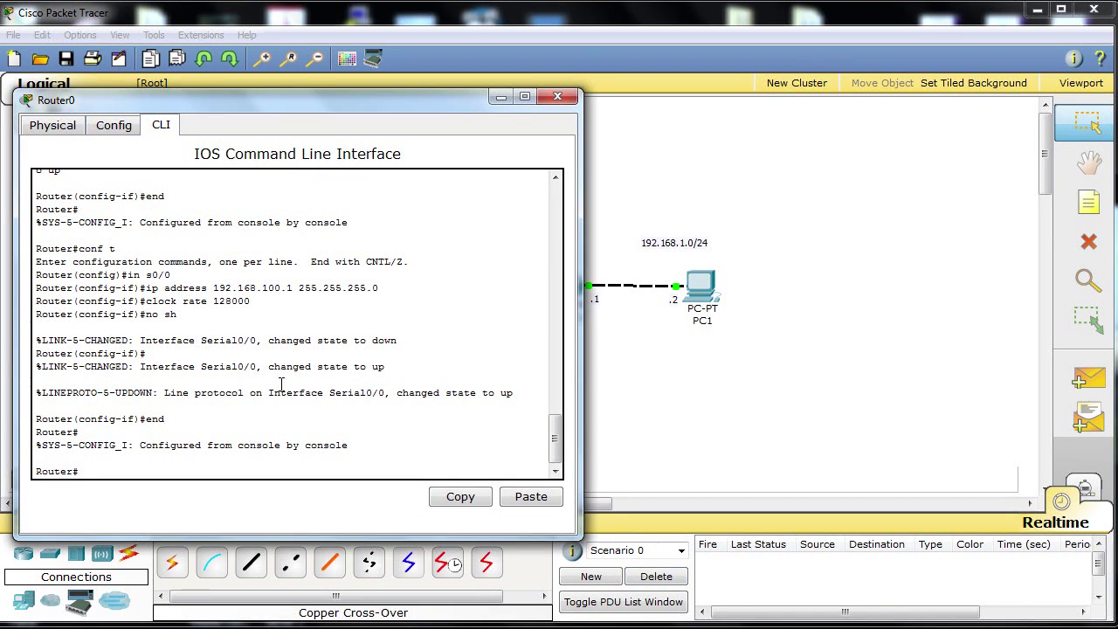
pyautogui.write('ping 192.168.100.2')
pyautogui.press('Return')
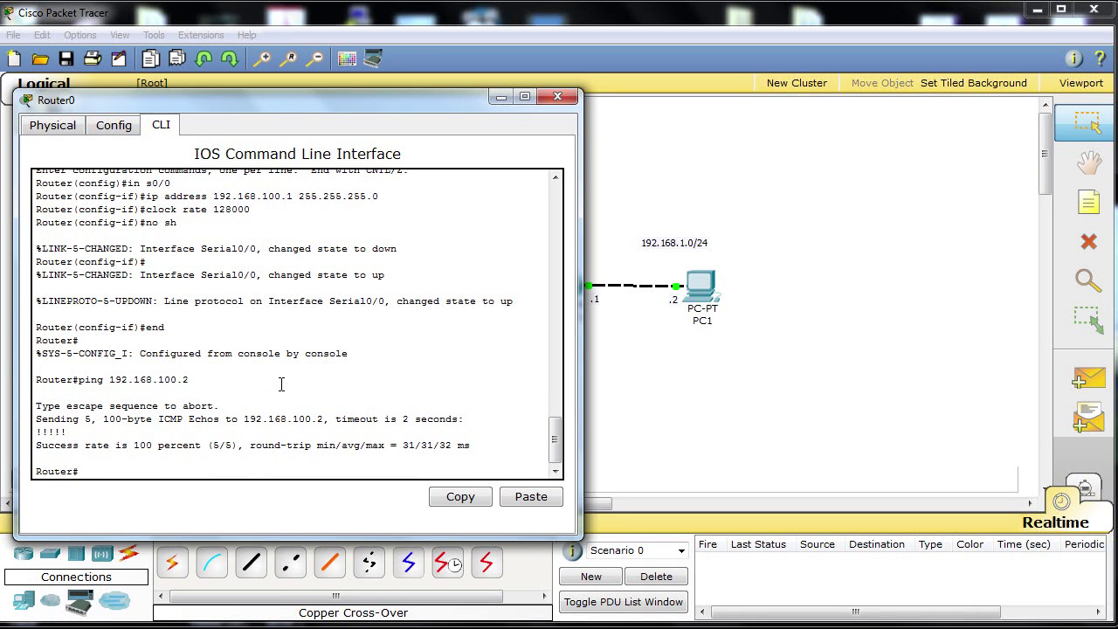
pyautogui.write('ping 192.168.0.2')
pyautogui.press('Return')
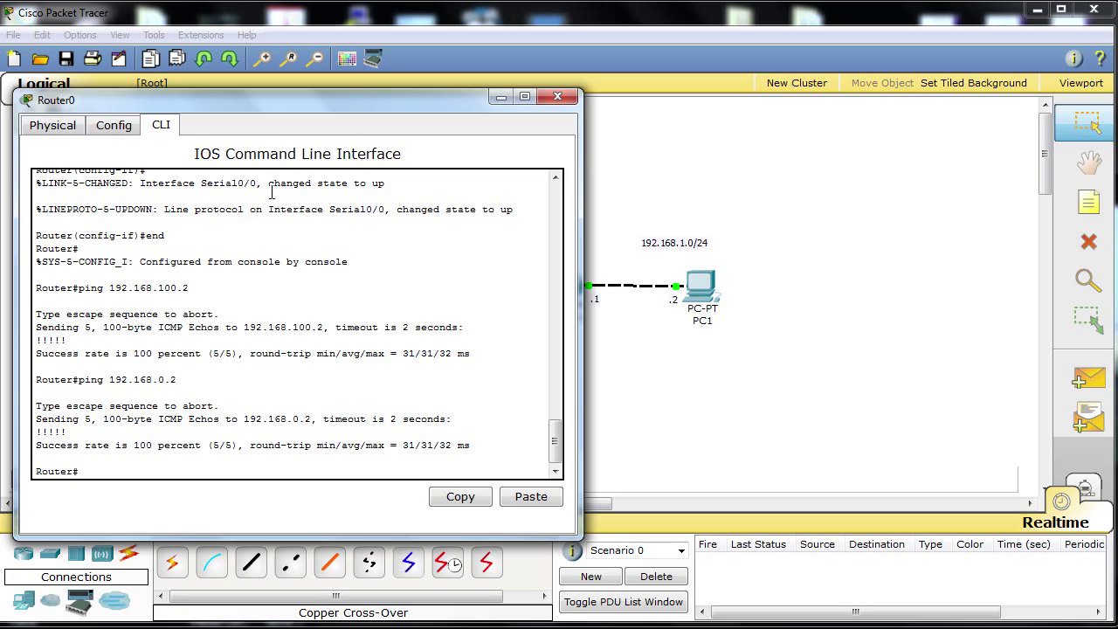
pyautogui.moveTo(273, 106); pyautogui.dragTo(772, 100)
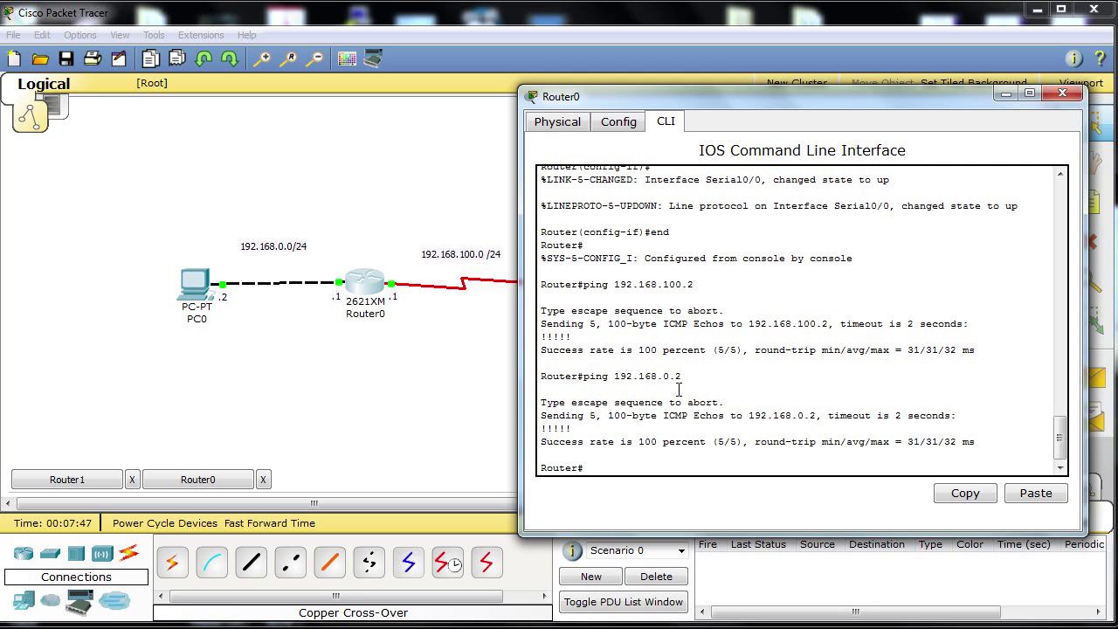
# - On Router0, enter configuration mode, start router rip and set version 2
pyautogui.write('nf t')
pyautogui.press('Return')
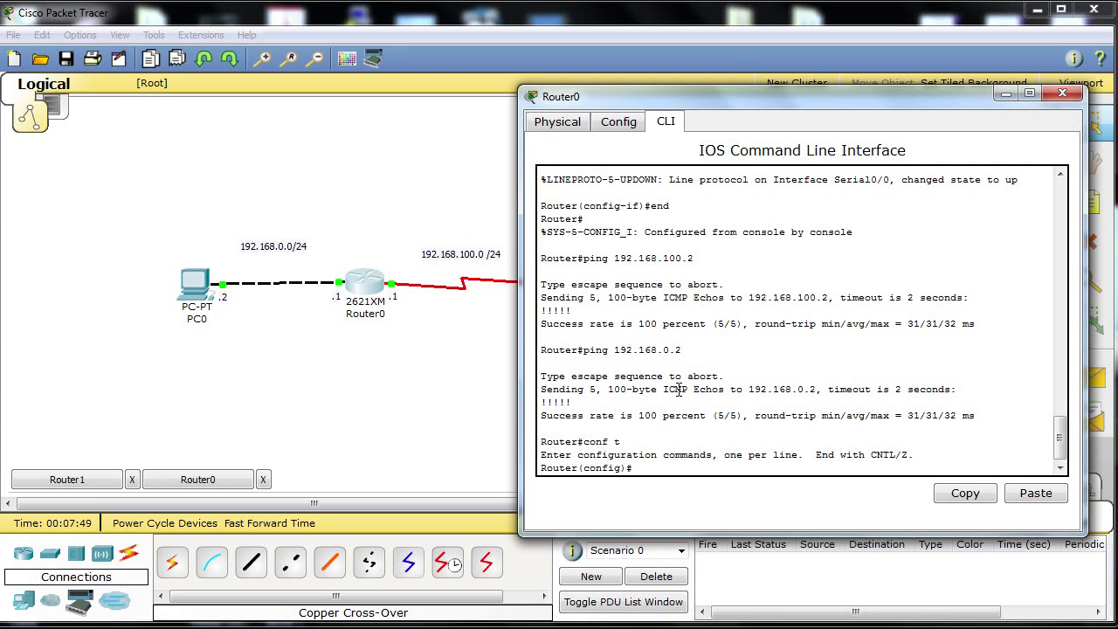
pyautogui.write('router rip')
pyautogui.press('Return')
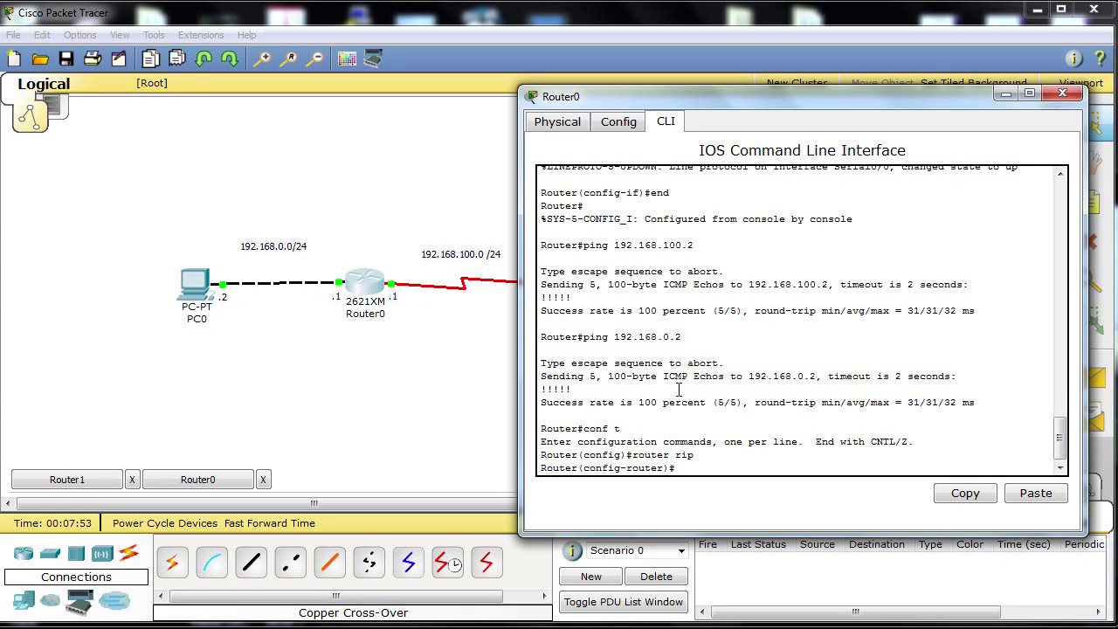
pyautogui.write('version 2')
pyautogui.press('Return')
# - Add networks 192.168.0.0 and 192.168.100.0 to Router0's RIP and end configuration
pyautogui.write('network')
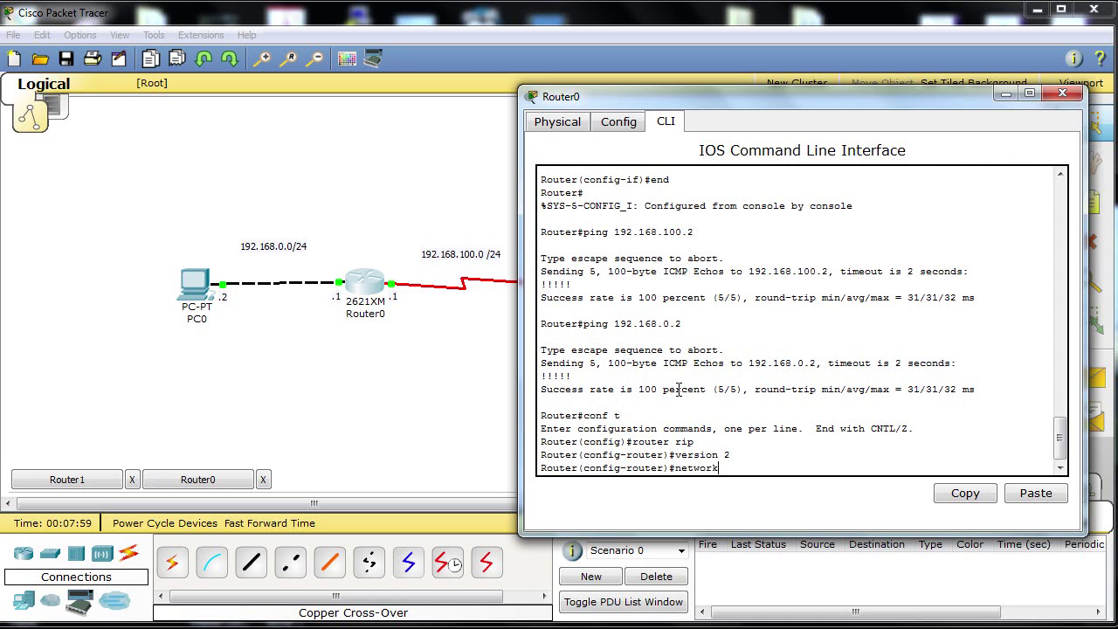
pyautogui.write(' 192.168.0.0')
pyautogui.press('Return')
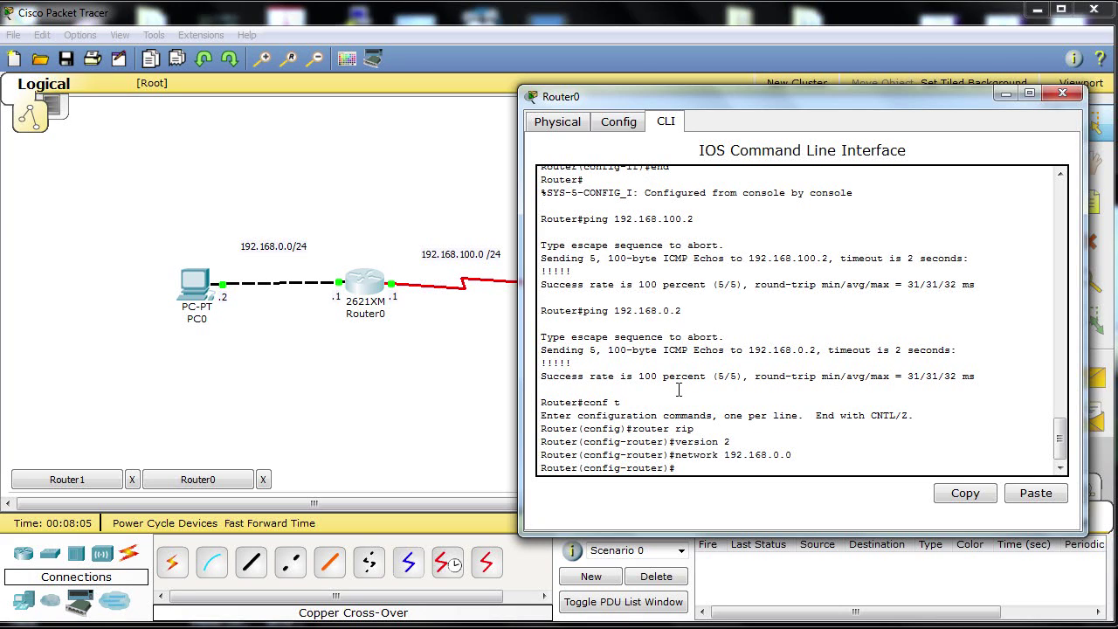
pyautogui.write('network 192.168.100.0')
pyautogui.press('Return')
pyautogui.write('end')
pyautogui.press('Return')
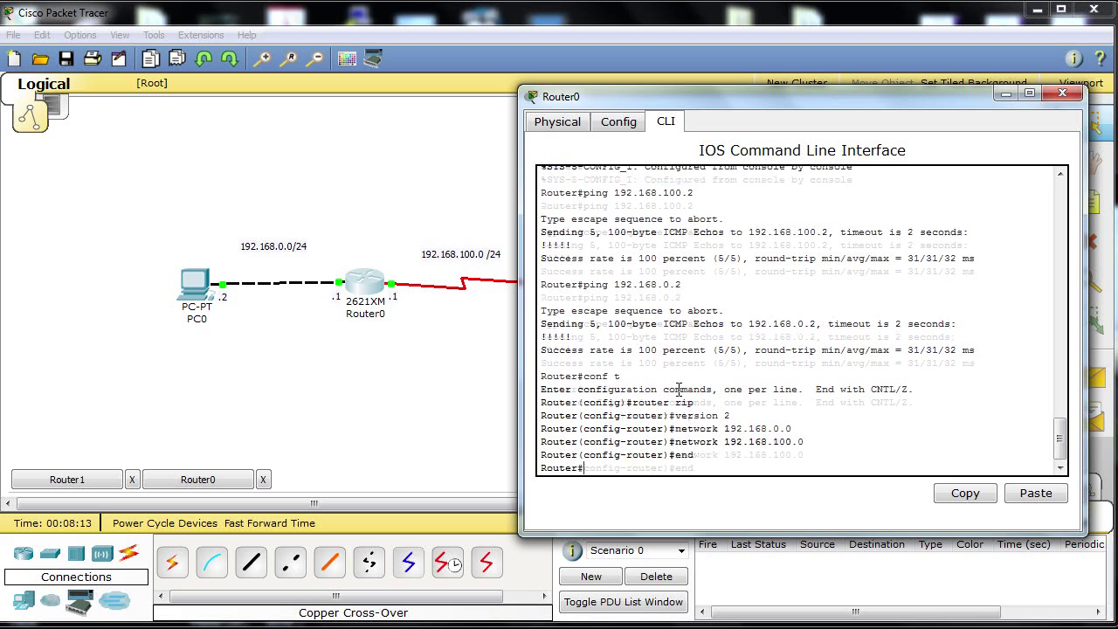
pyautogui.press('Return')
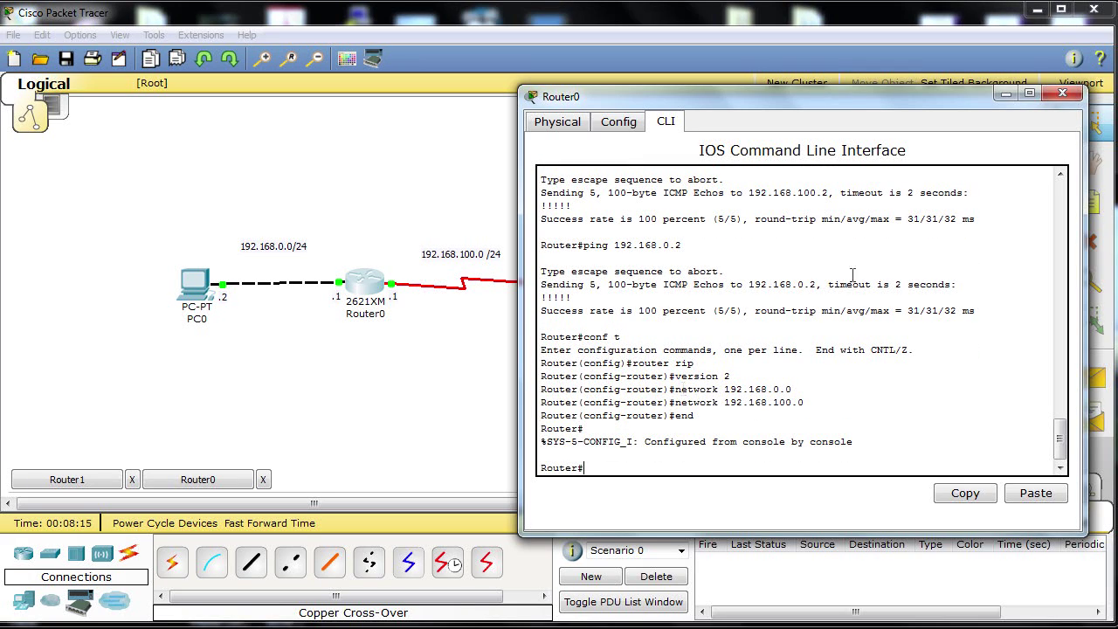
# - On Router1's console, enter configuration mode, start router rip and set version 2
pyautogui.click(1061, 96)
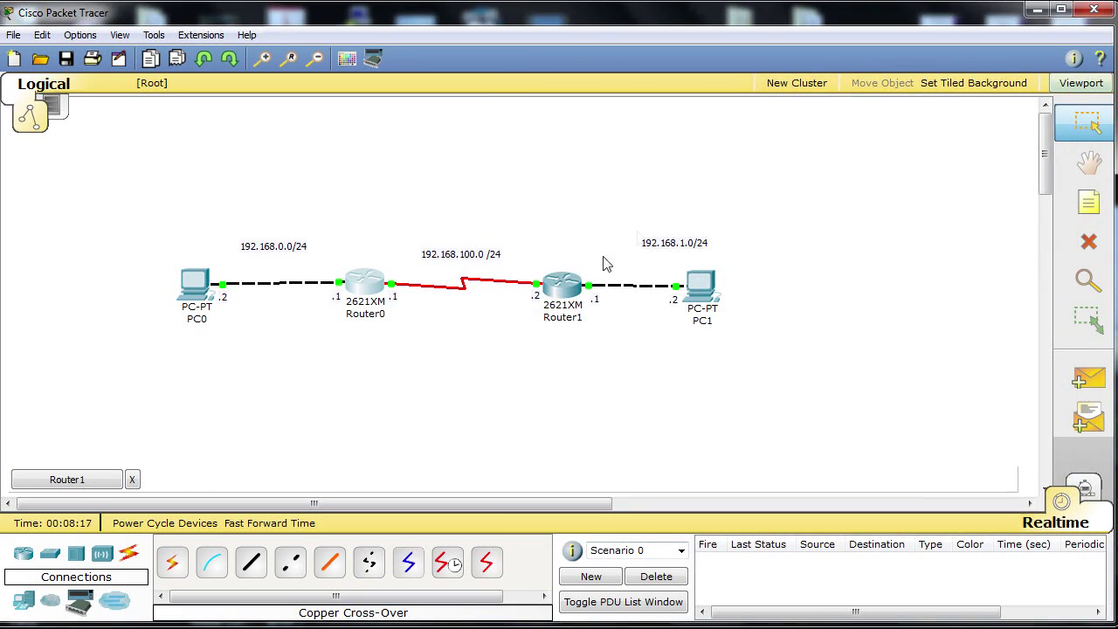
pyautogui.click(573, 294)
pyautogui.moveTo(327, 131); pyautogui.dragTo(1022, 98)
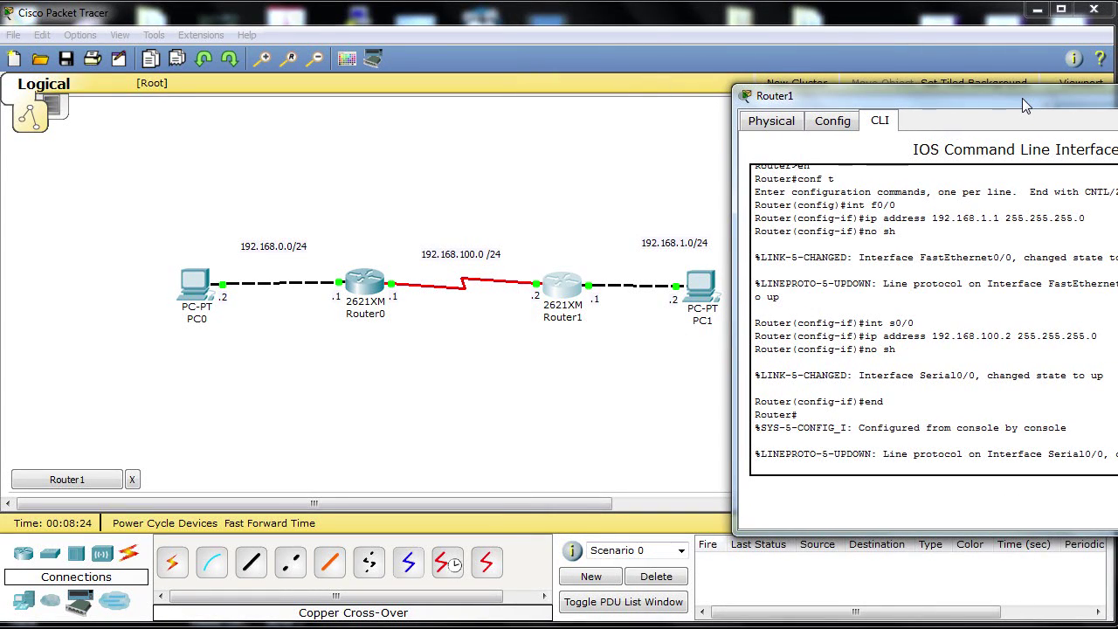
pyautogui.press('Return')
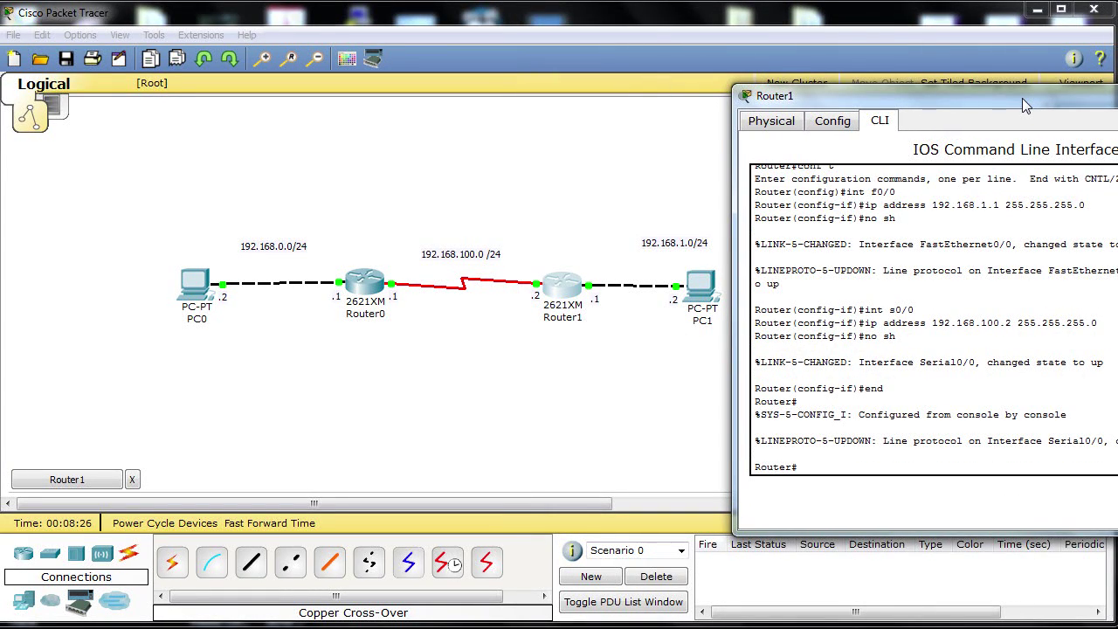
pyautogui.write('conf t')
pyautogui.press('Return')
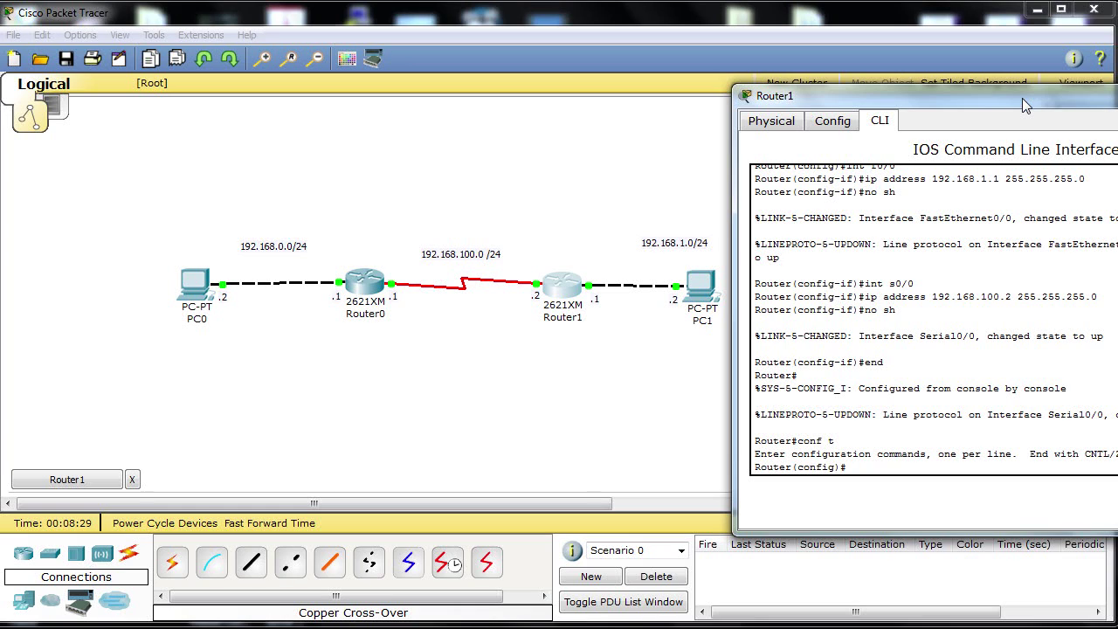
pyautogui.write('router rip')
pyautogui.press('Return')
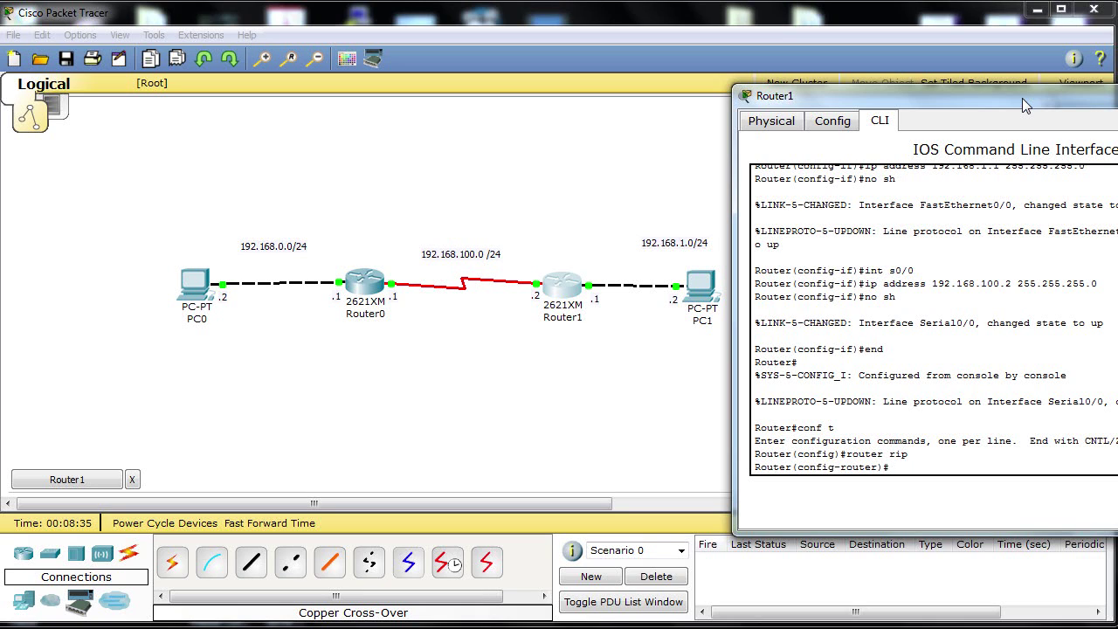
pyautogui.write('version 2')
pyautogui.press('Return')
# - Advertise networks 192.168.100.0 and 192.168.1.0 in Router1's RIP and end configuration
pyautogui.write('ne')
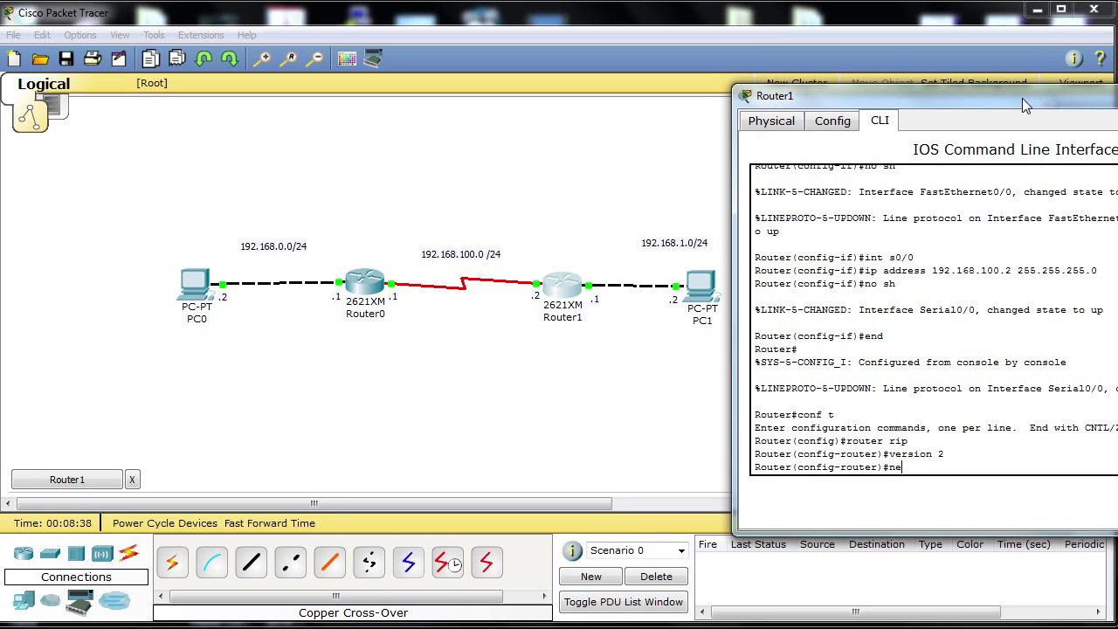
pyautogui.write('twork 192.168.100.0')
pyautogui.press('Return')
pyautogui.write('netw')
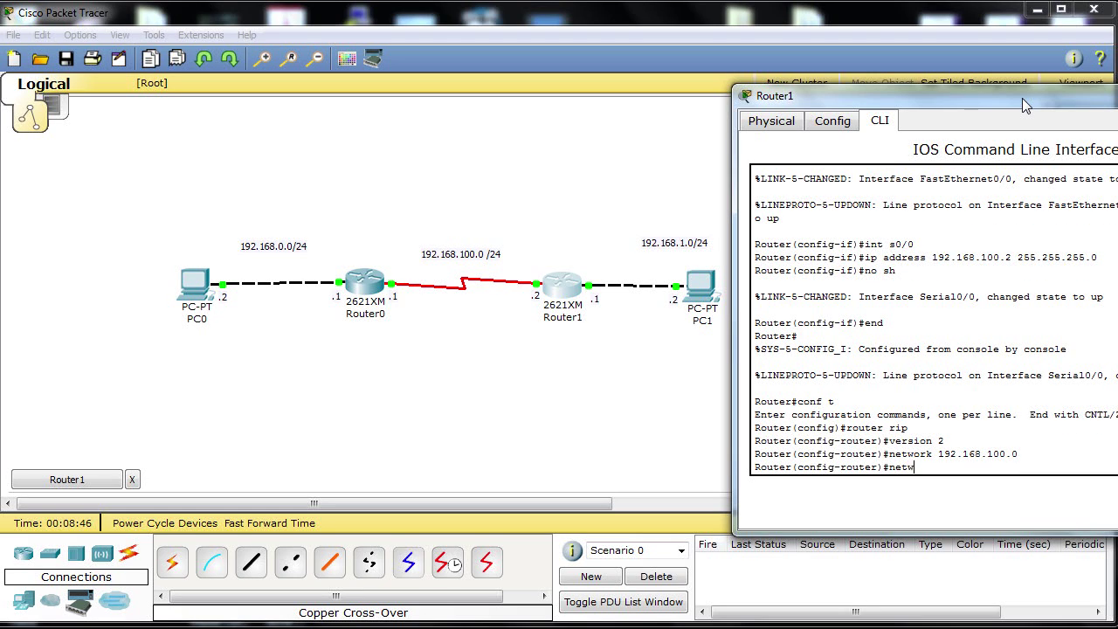
pyautogui.write('ork 192.168.1.0')
pyautogui.press('Return')
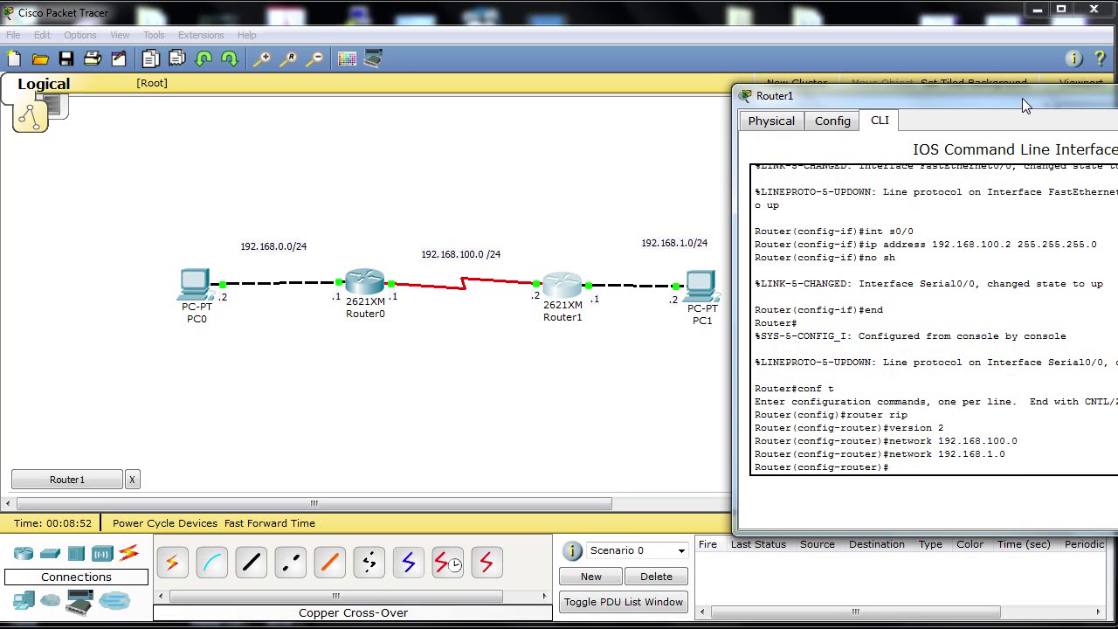
pyautogui.write('end')
pyautogui.press('Return')
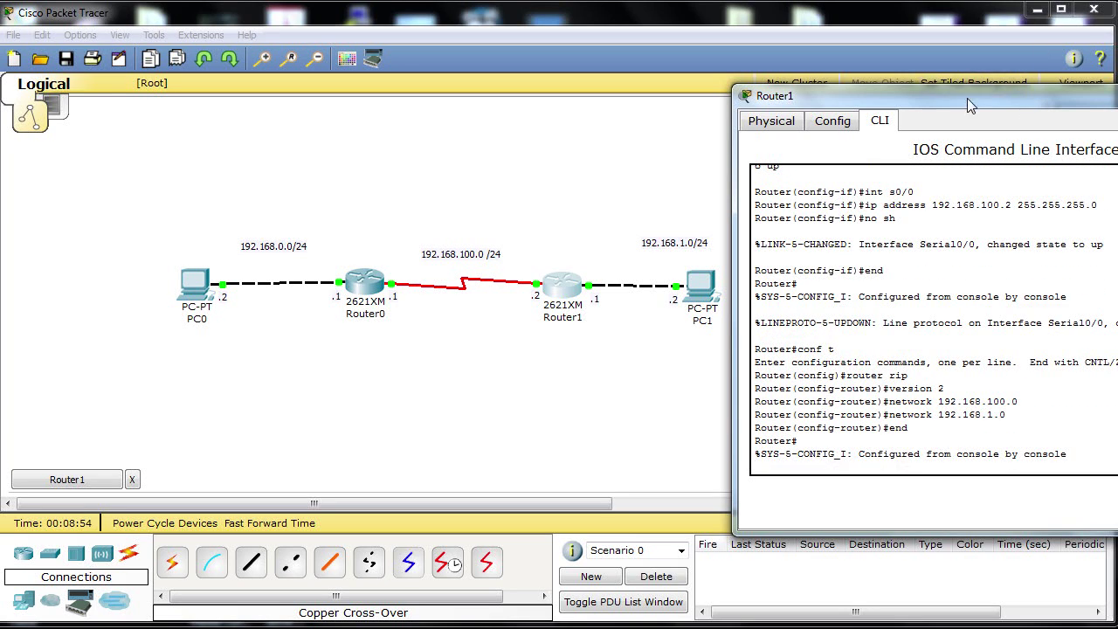
pyautogui.moveTo(966, 98); pyautogui.dragTo(658, 98)
# - Run sh ip route on Router1 to see the RIP route to 192.168.0.0/24 via 192.168.100.1
pyautogui.press('Return')
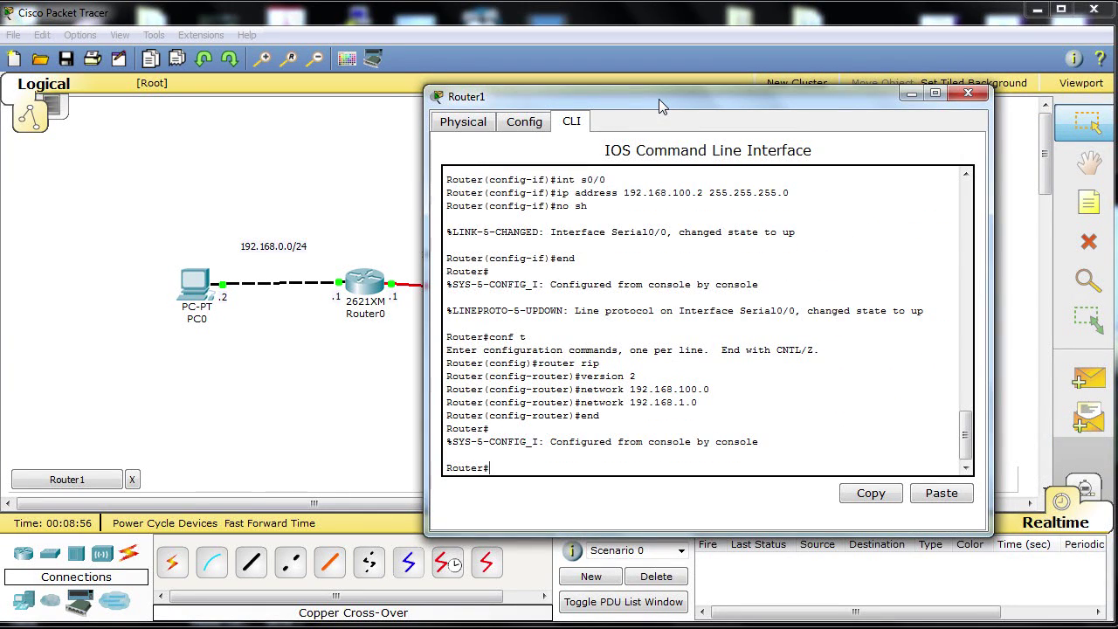
pyautogui.write('sh ip route')
pyautogui.press('Return')
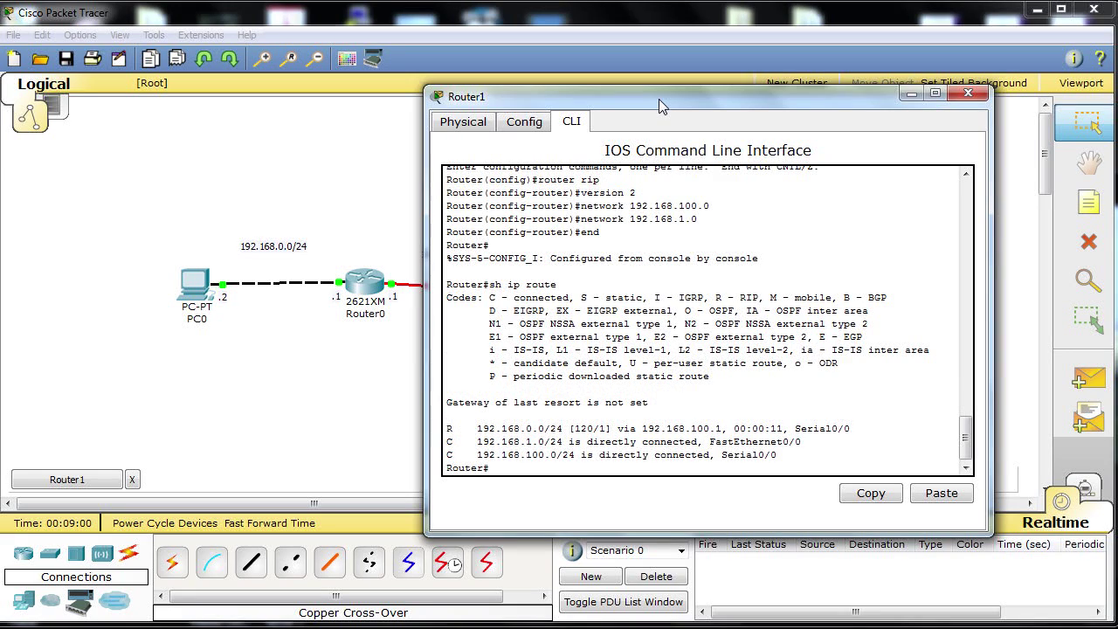
pyautogui.moveTo(684, 101); pyautogui.dragTo(785, 110)
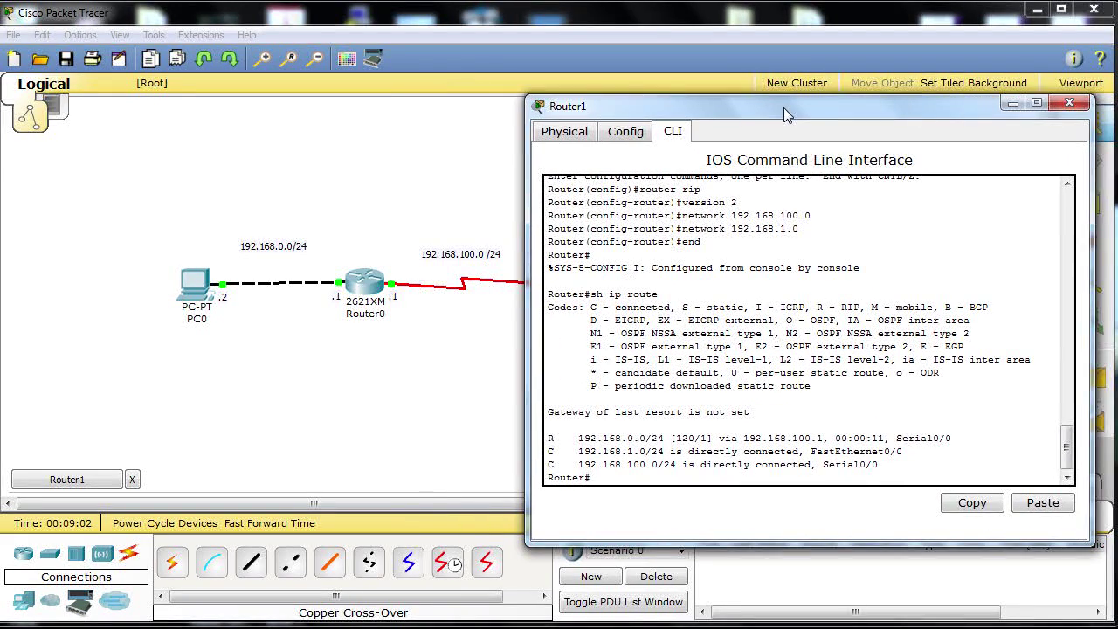
pyautogui.click(1067, 106)
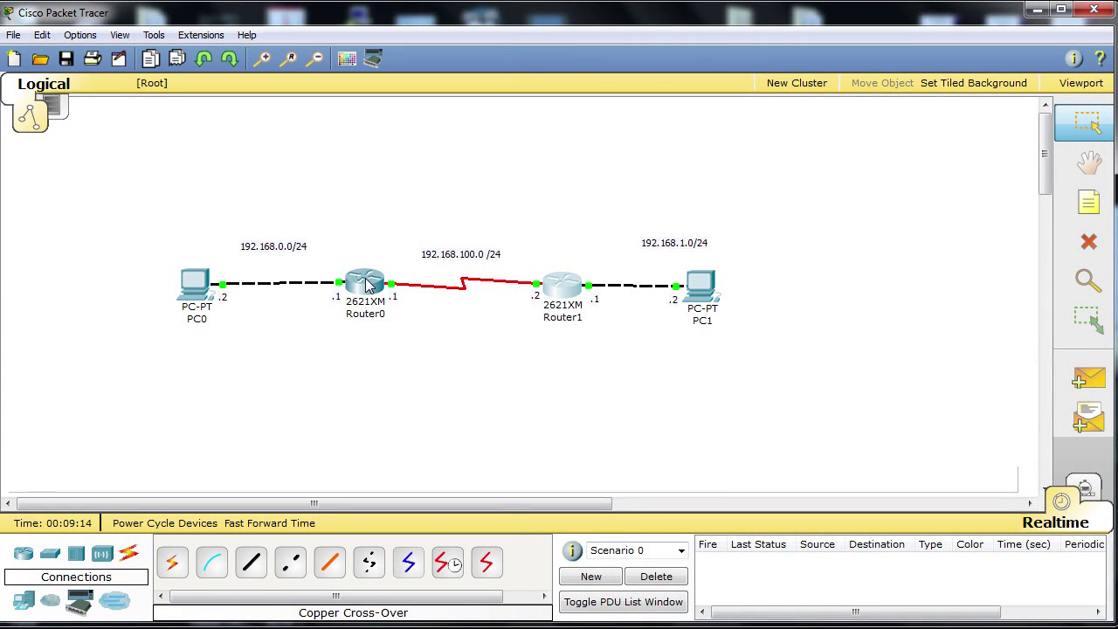
# - Run sh ip route on Router0 to see the RIP route to 192.168.1.0/24 via 192.168.100.2
pyautogui.click(369, 285)
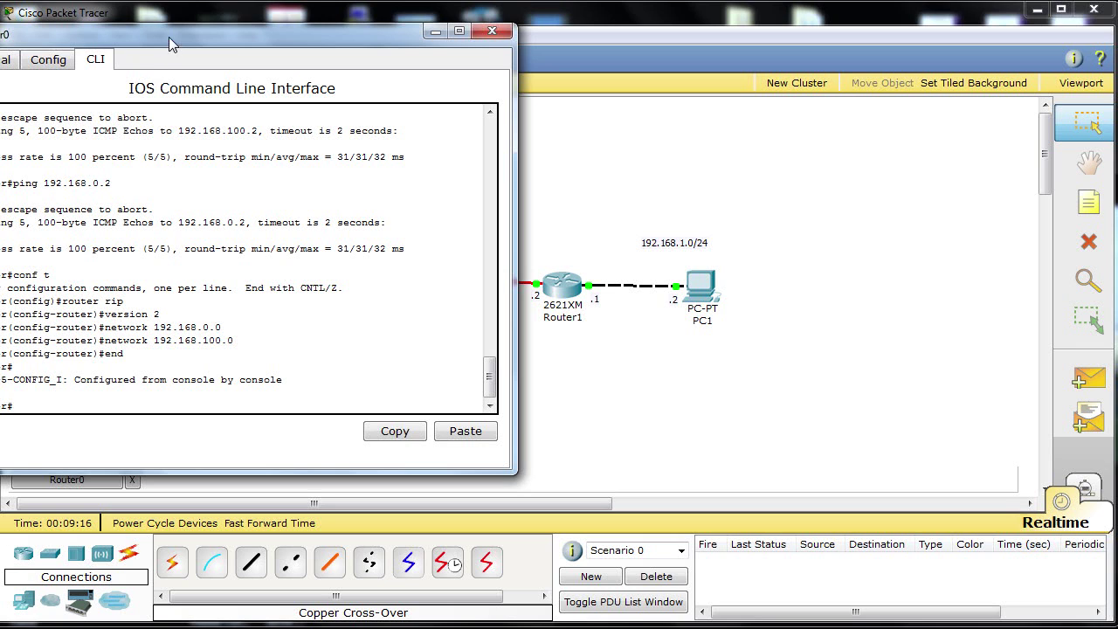
pyautogui.moveTo(203, 34); pyautogui.dragTo(263, 46)
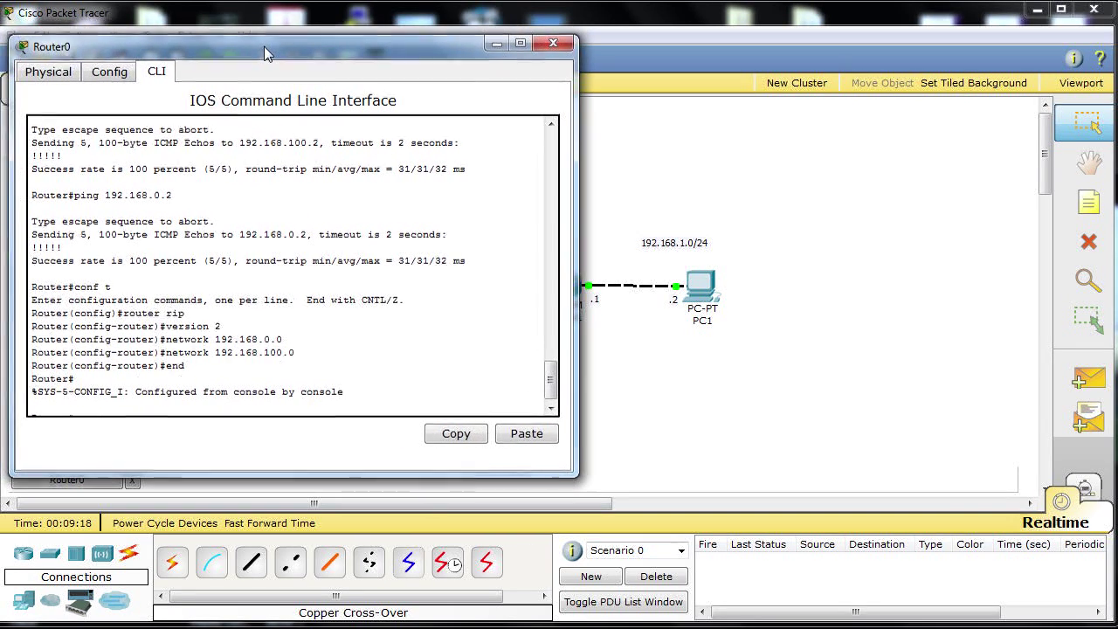
pyautogui.press('Return')
pyautogui.write('sh')
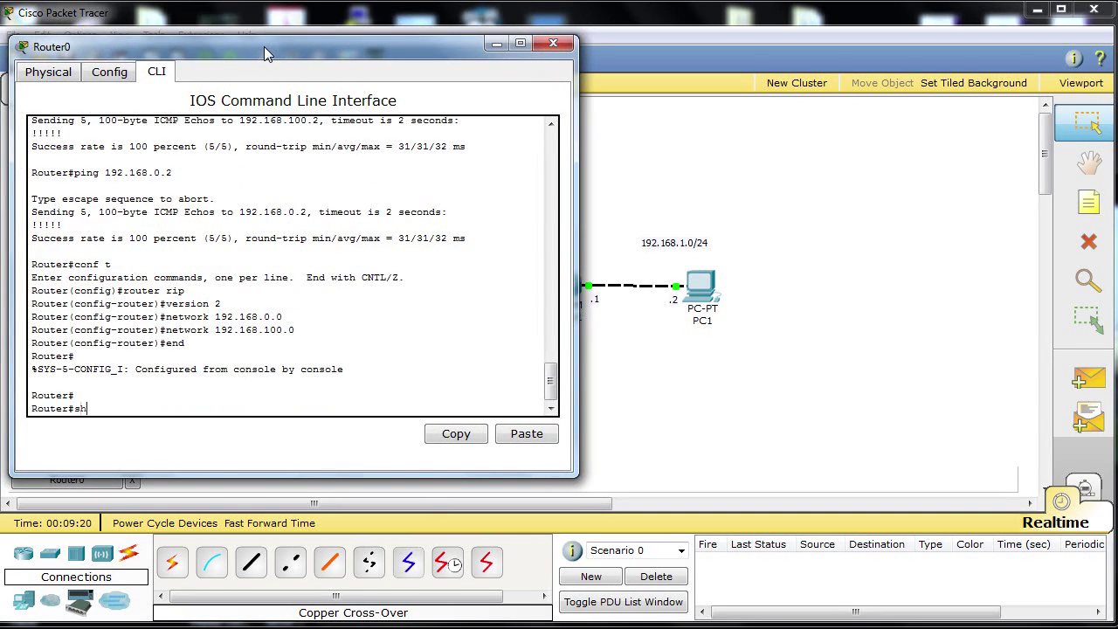
pyautogui.write(' ip route')
pyautogui.press('Return')
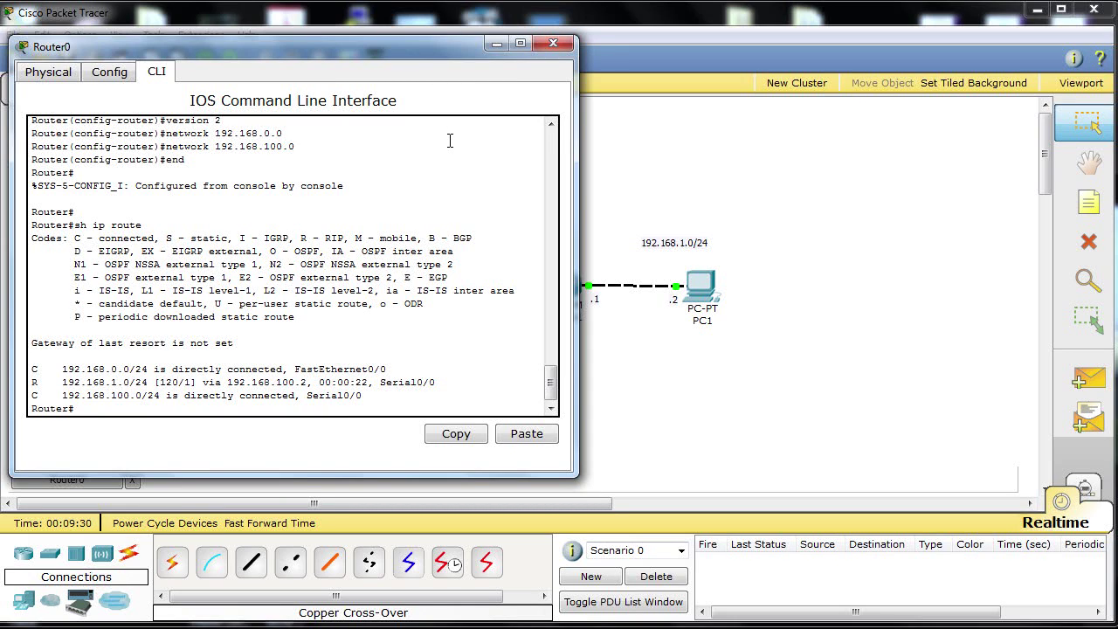
pyautogui.click(553, 43)
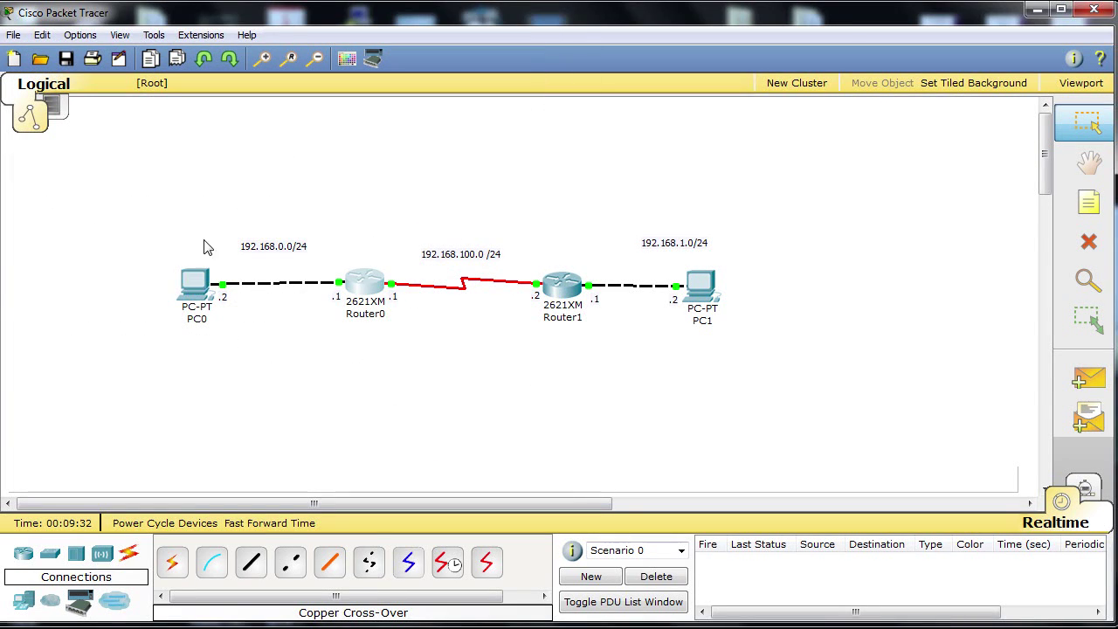
# - From PC0's command prompt, ping PC1 at 192.168.1.2
pyautogui.click(192, 301)
pyautogui.click(386, 225)
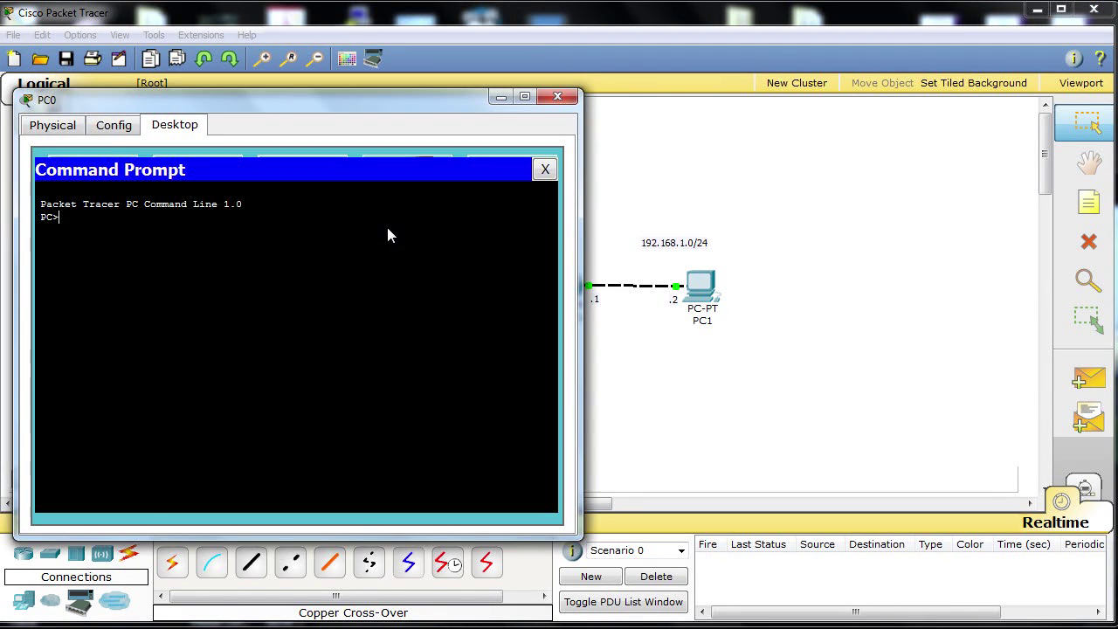
pyautogui.write('ping 192.168.1.2')
pyautogui.press('Return')
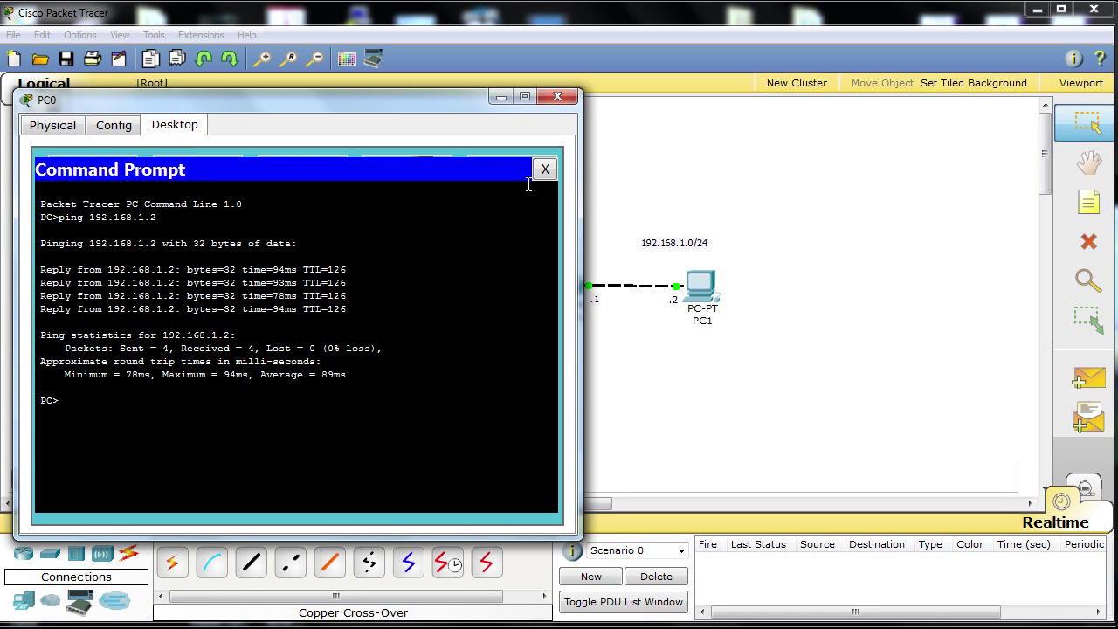
pyautogui.click(557, 96)
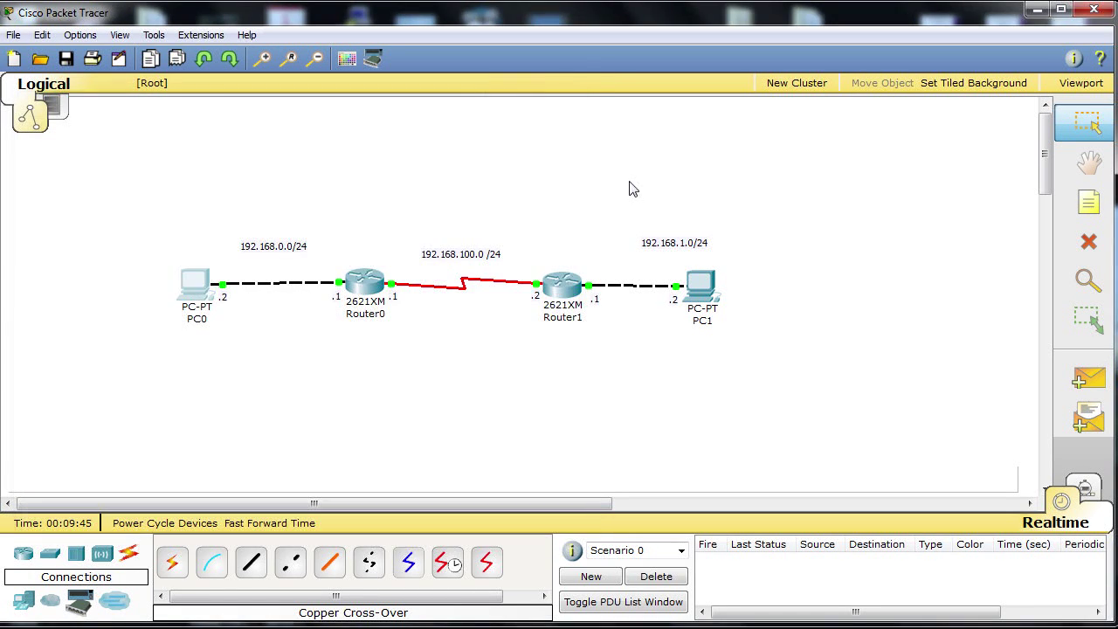
# - From PC1's command prompt, ping PC0 at 192.168.0.2 with 4 of 4 replies
pyautogui.click(700, 284)
pyautogui.click(503, 263)
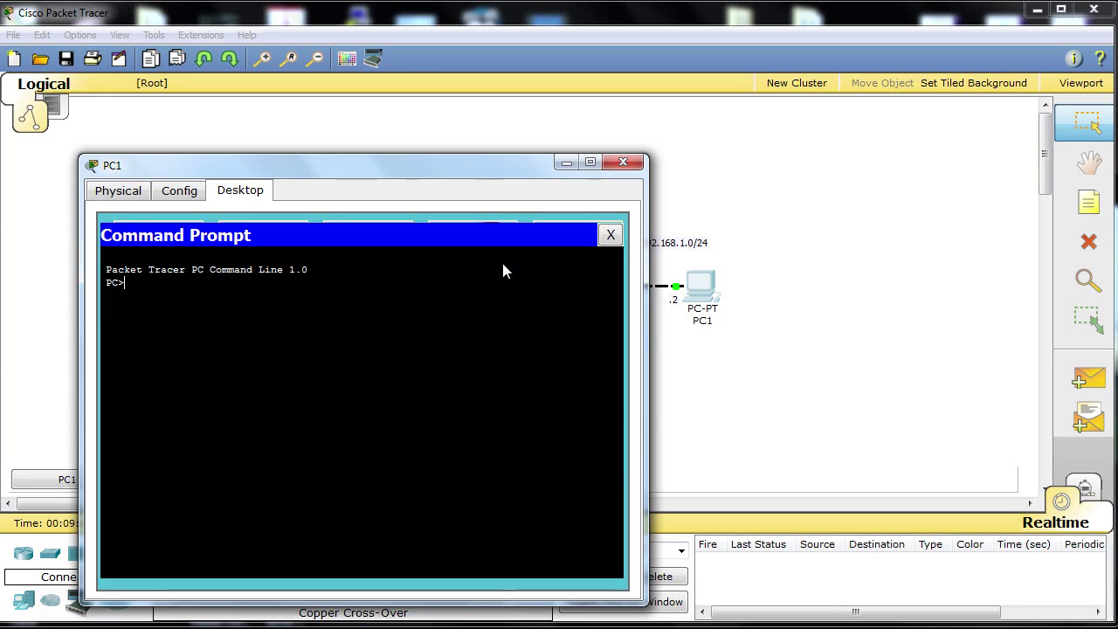
pyautogui.moveTo(414, 163); pyautogui.dragTo(660, 148)
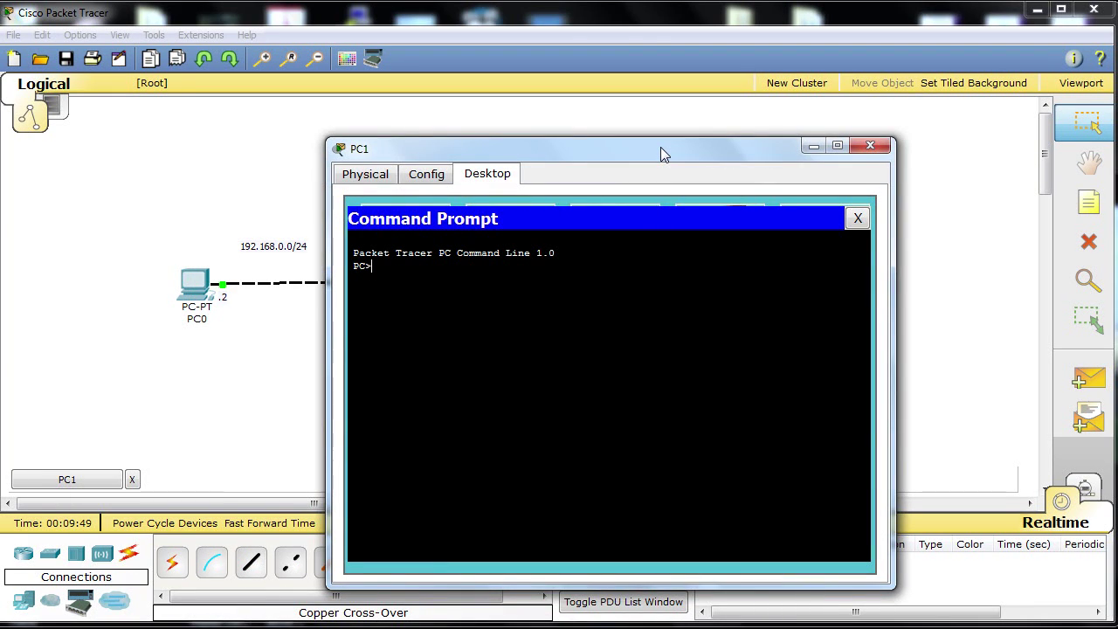
pyautogui.write('ping 192.168.0.2')
pyautogui.press('Return')
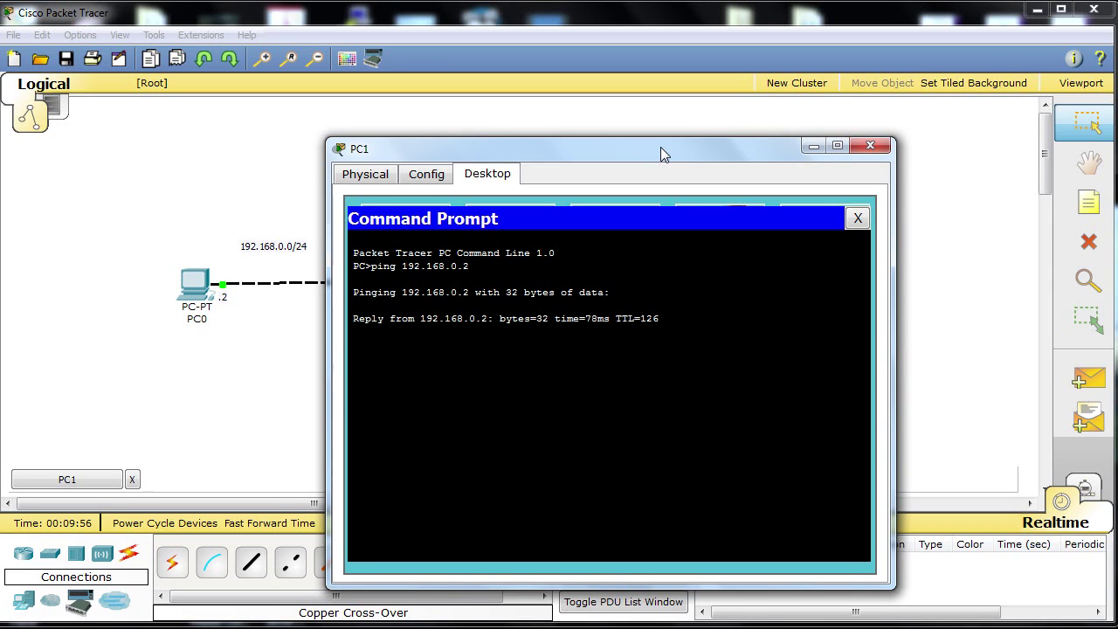
pyautogui.click(868, 149)
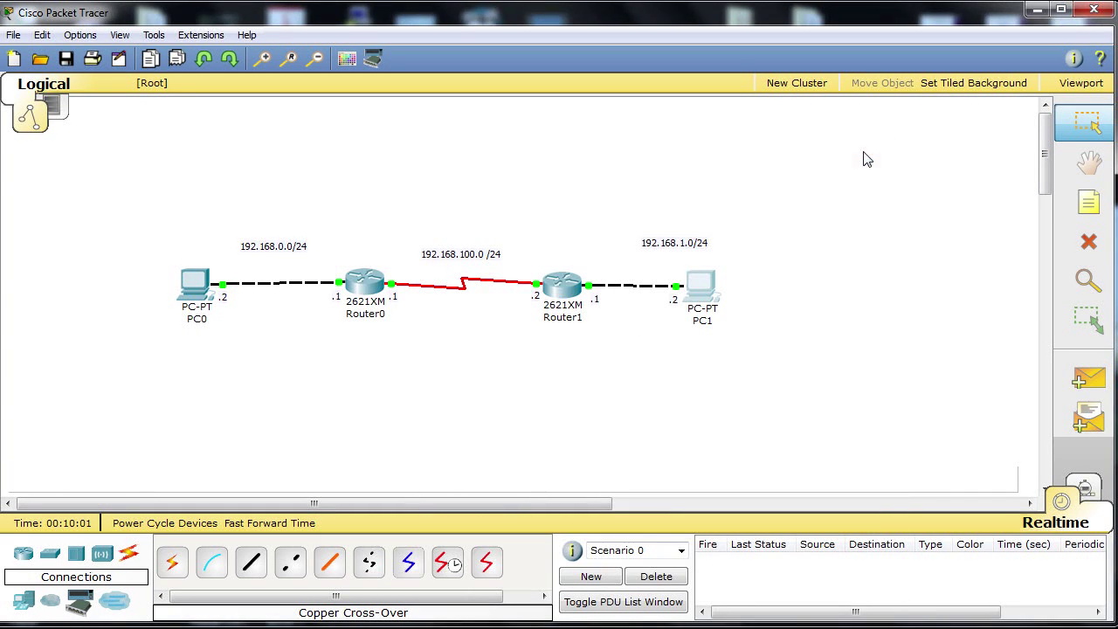
# - Send a simple PDU from PC1 to PC0 and see it listed as Successful
pyautogui.click(1088, 378)
pyautogui.click(701, 293)
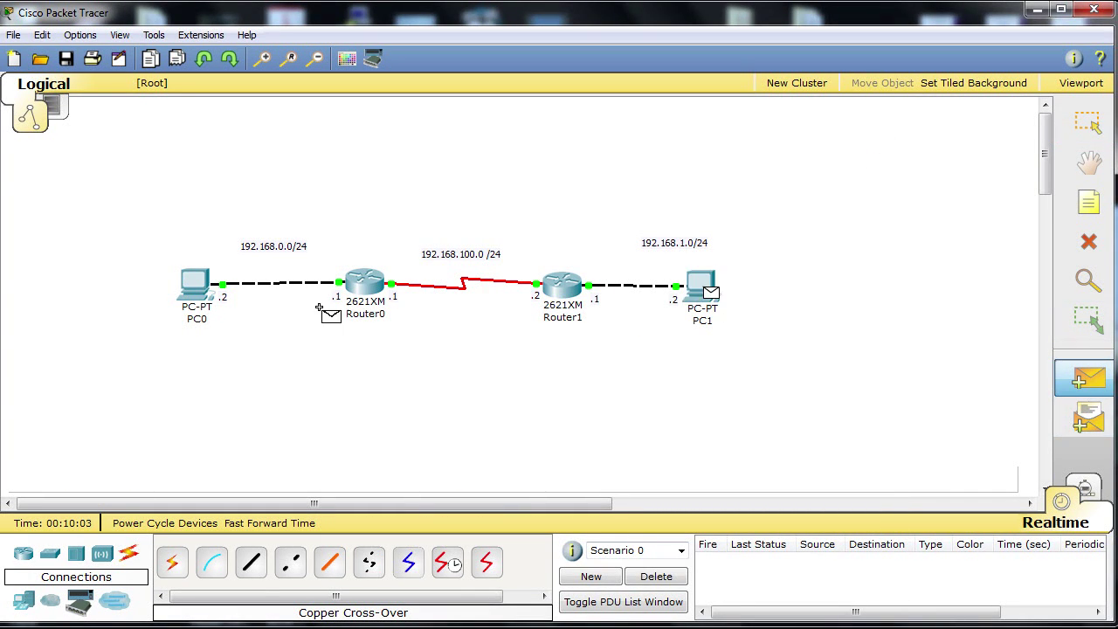
pyautogui.click(201, 284)
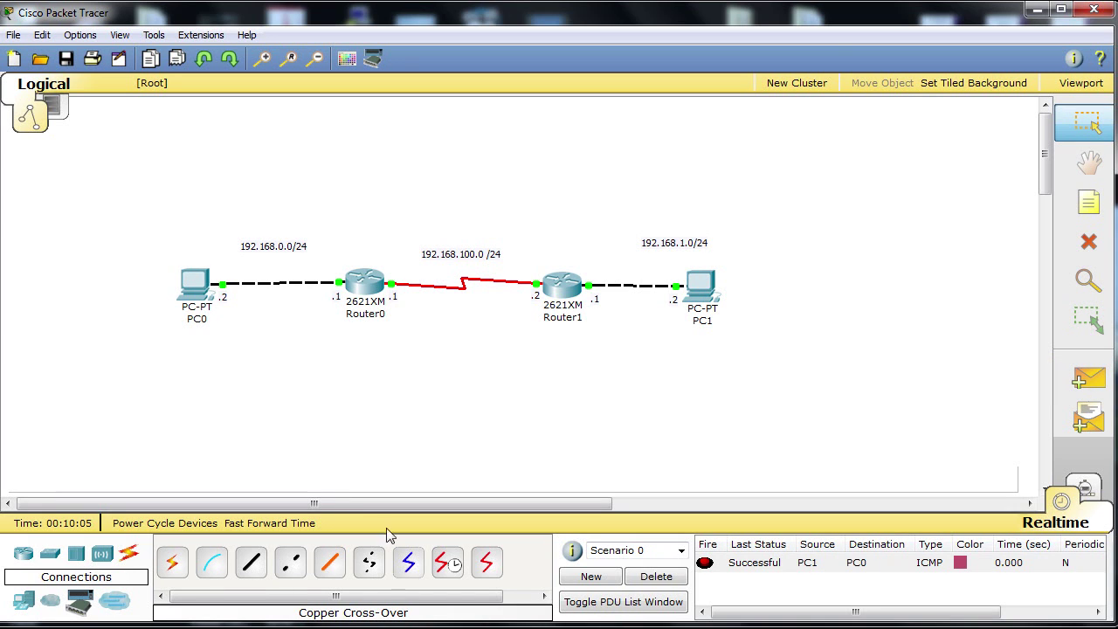